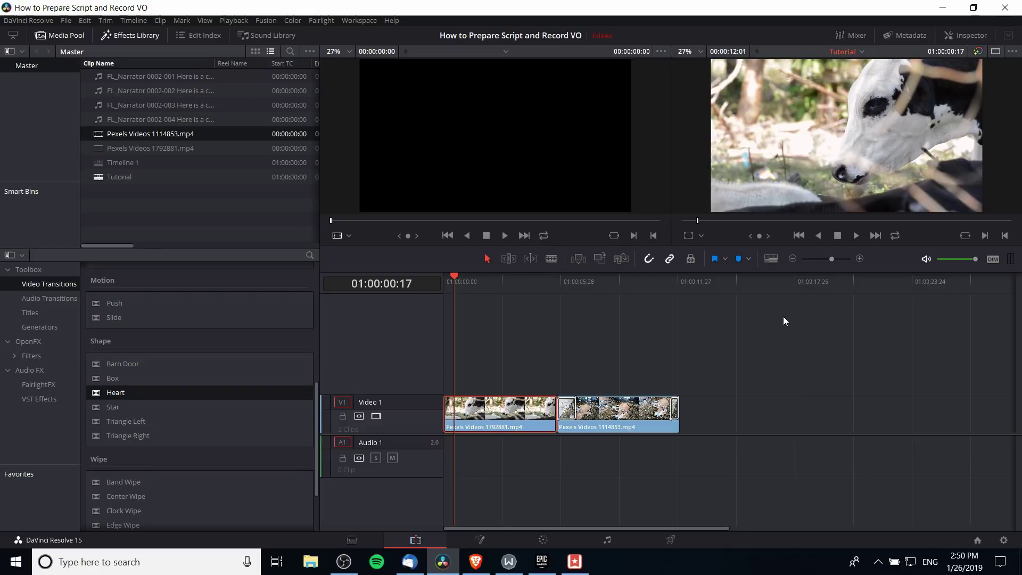
On the Fairlight page, open the ADR panel and show its Setup tab, recording to Audio 1
click(597, 542)
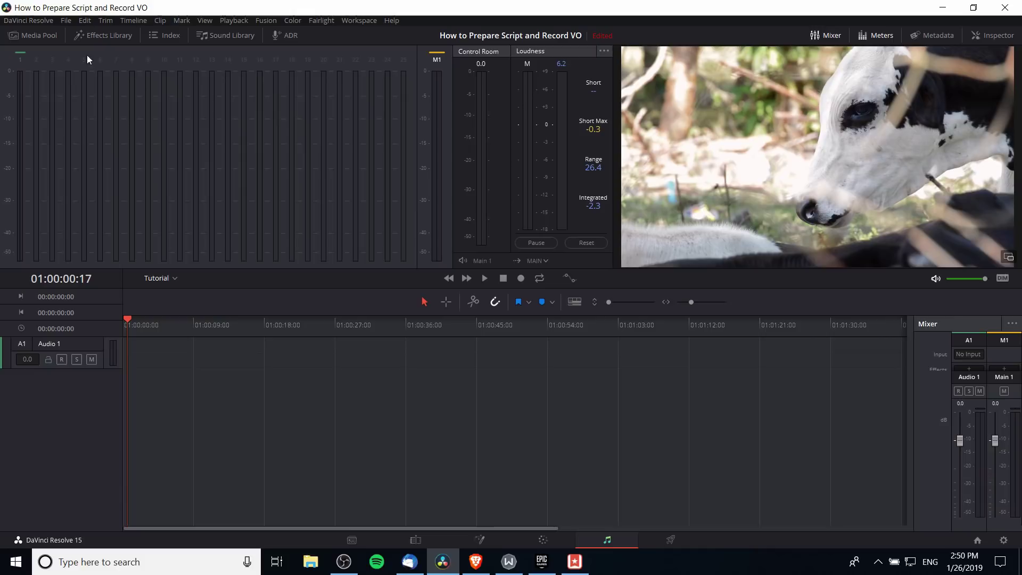
click(292, 36)
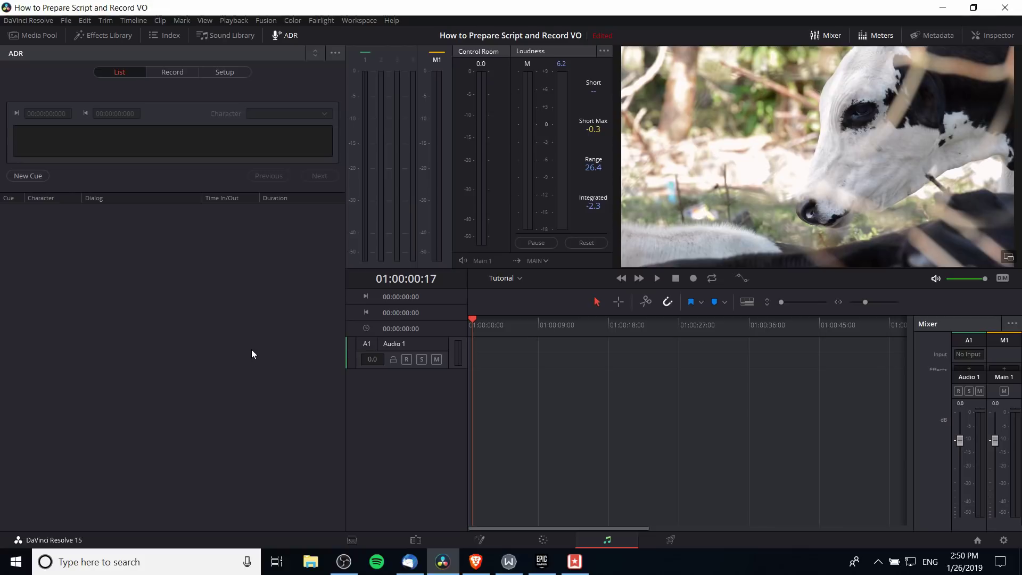
click(171, 73)
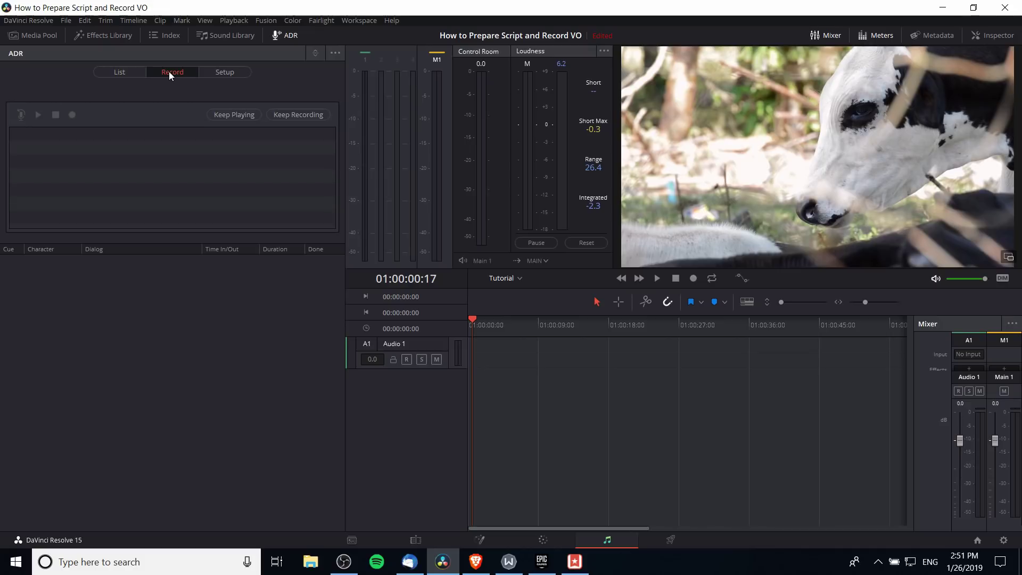
click(224, 72)
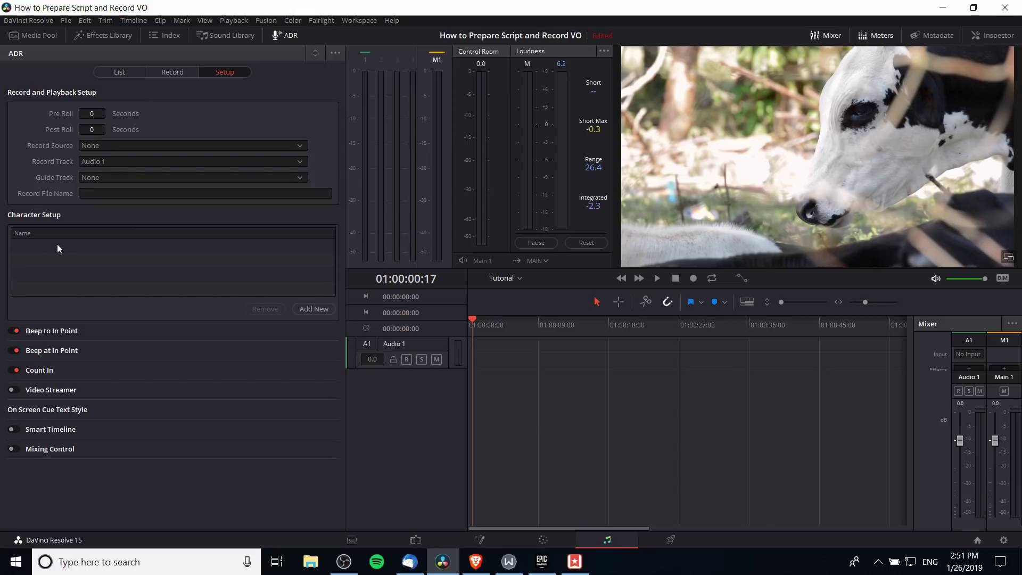
Add a 'Narrator' character under ADR Character Setup and return to the empty cue list
key(shift+4)
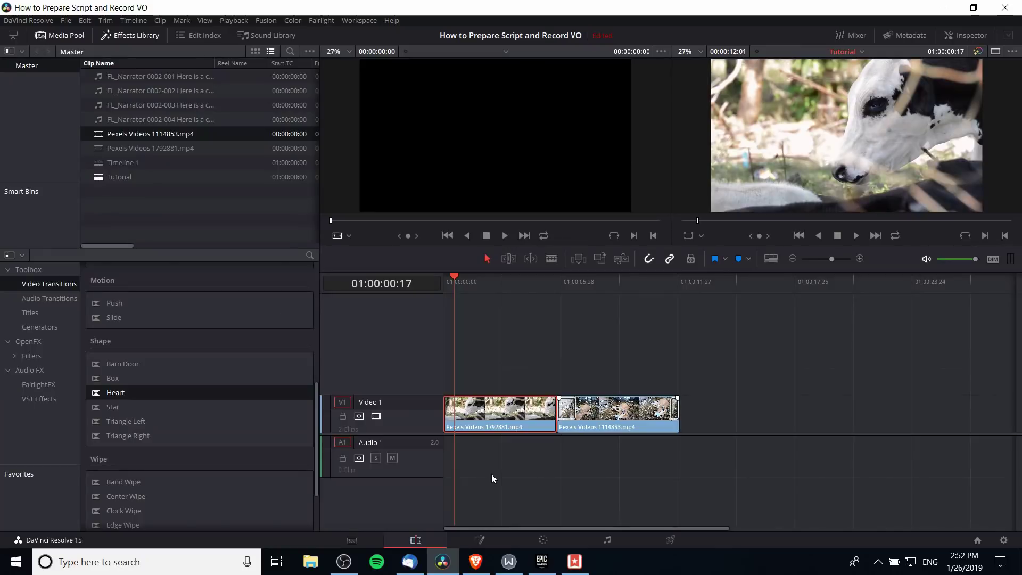
click(609, 541)
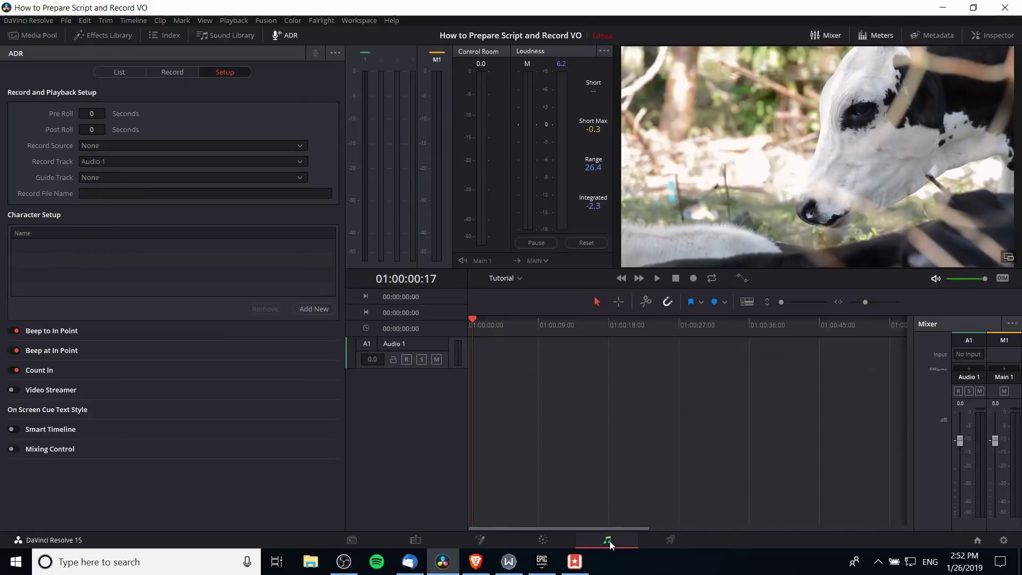
click(324, 309)
text(Narrator)
key(Return)
click(116, 73)
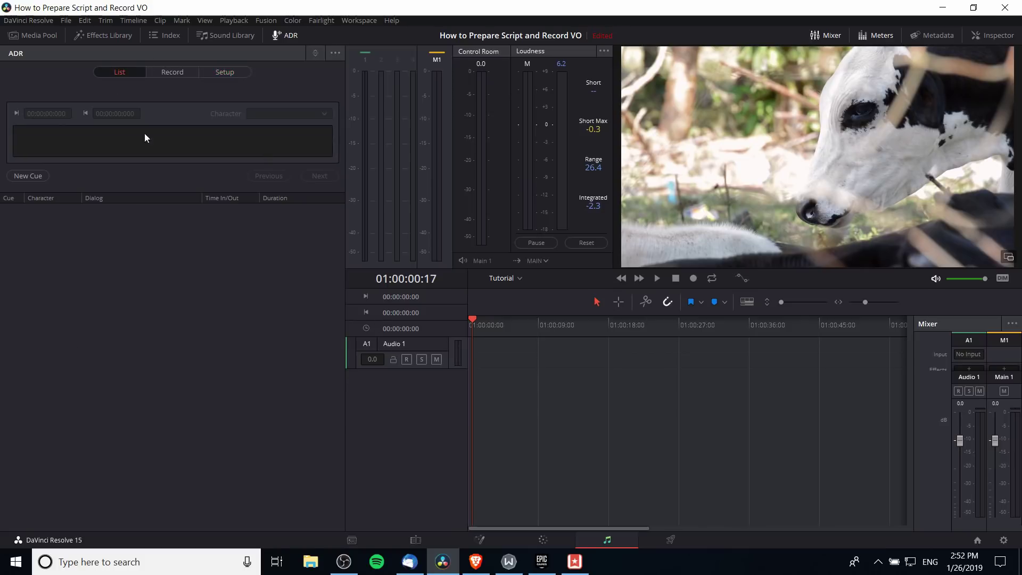
Delete the trial cue 1 (01:00:00:17–01:00:05:17) and return the playhead to 01:00:00:00
click(22, 178)
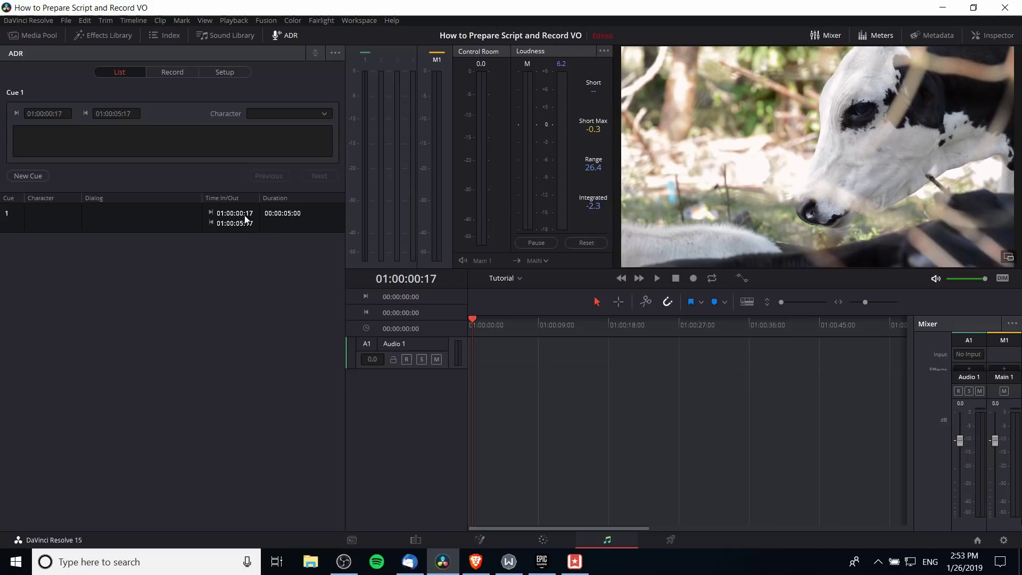
click(45, 114)
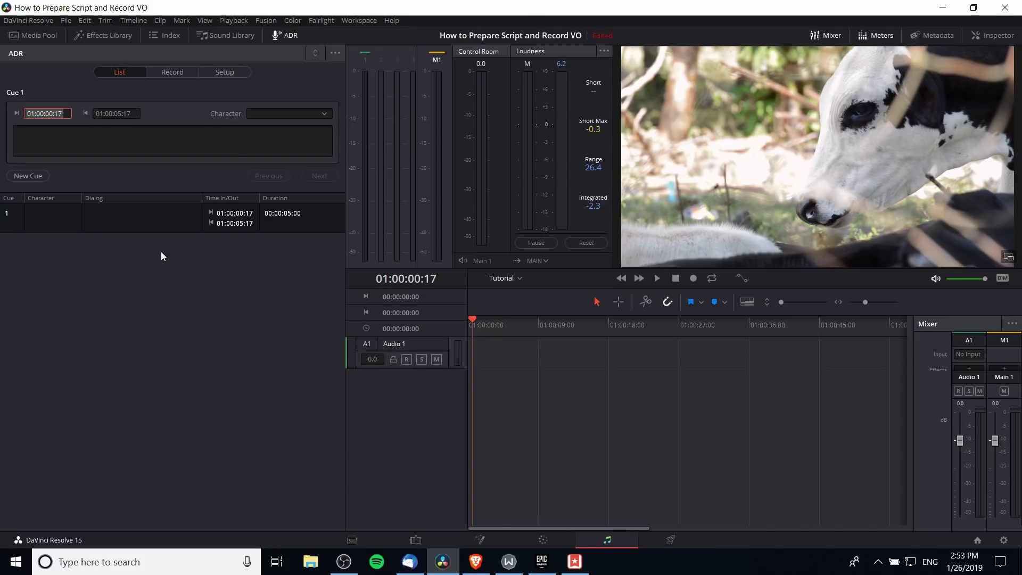
right_click(144, 217)
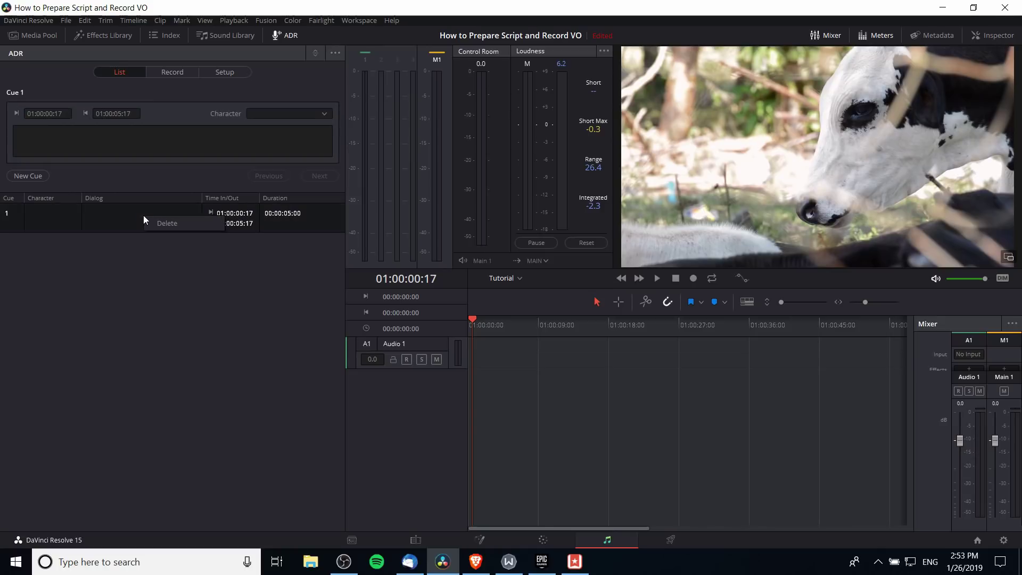
click(155, 223)
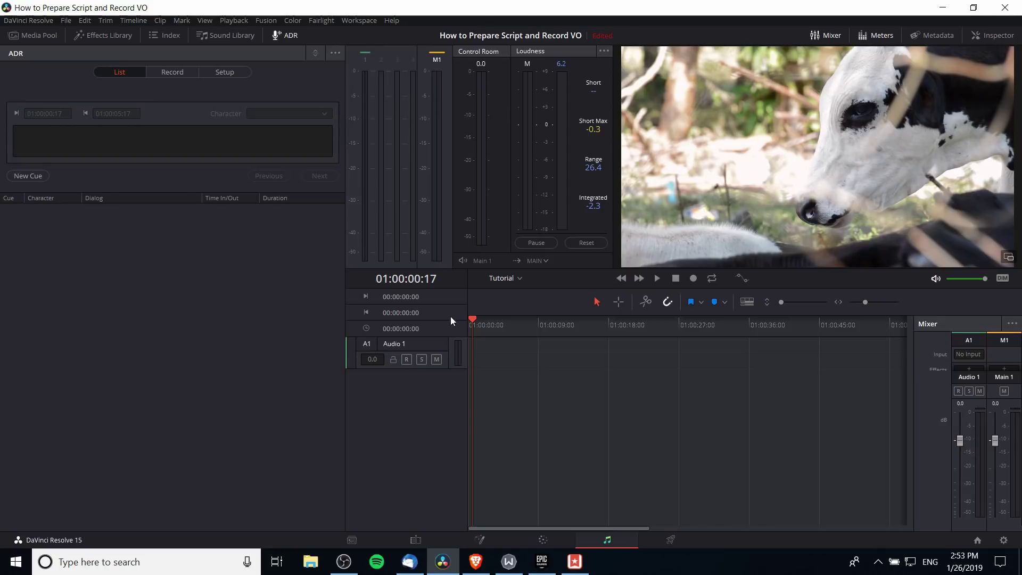
drag(471, 320, 458, 323)
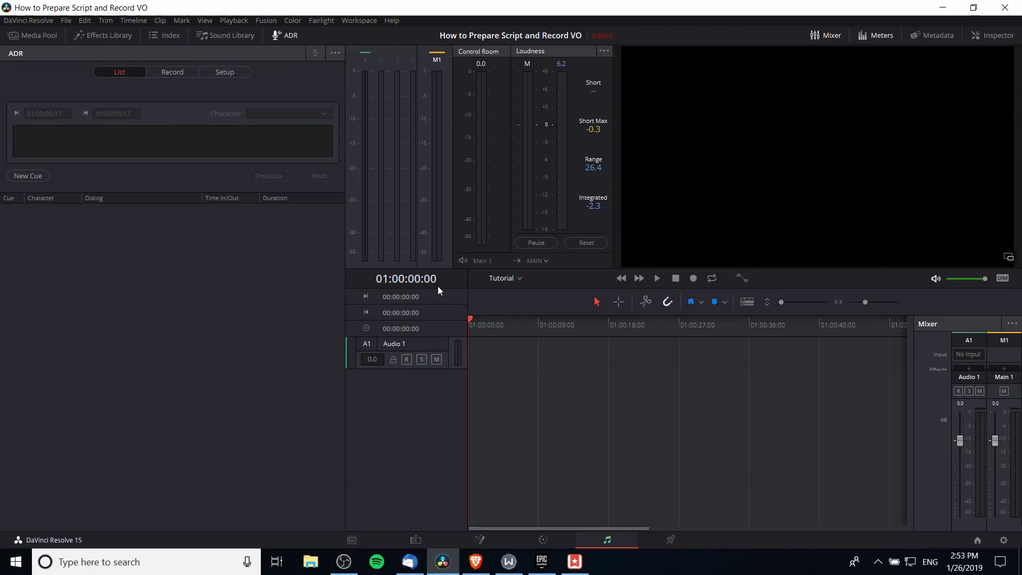
Create a new ADR cue at 01:00:00:00 with its Out time set to 01:00:07:00
click(32, 175)
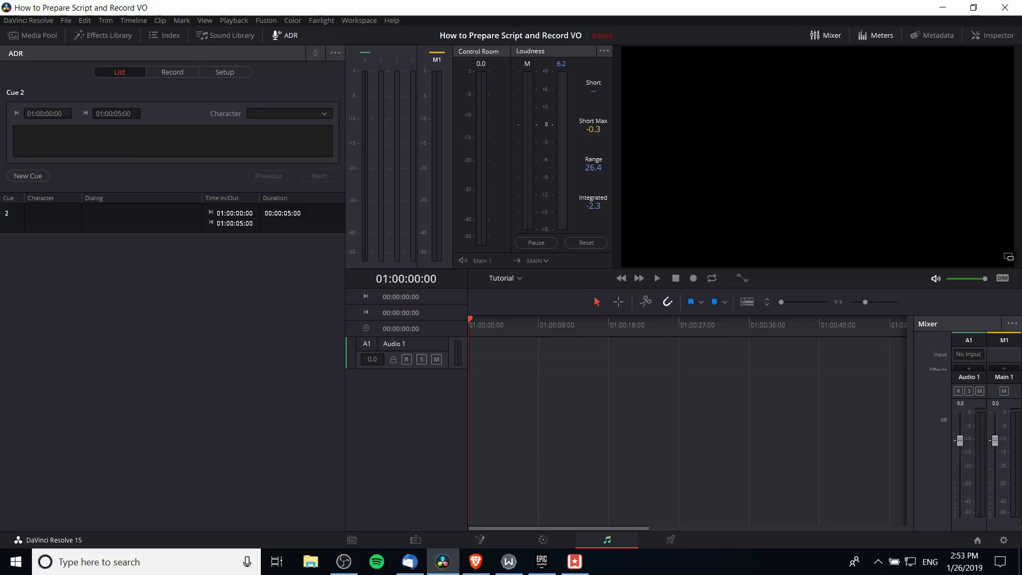
click(120, 116)
key(BackSpace)
text(7)
click(206, 250)
click(181, 225)
Assign the Narrator character to cue 2
click(264, 113)
click(275, 138)
click(225, 72)
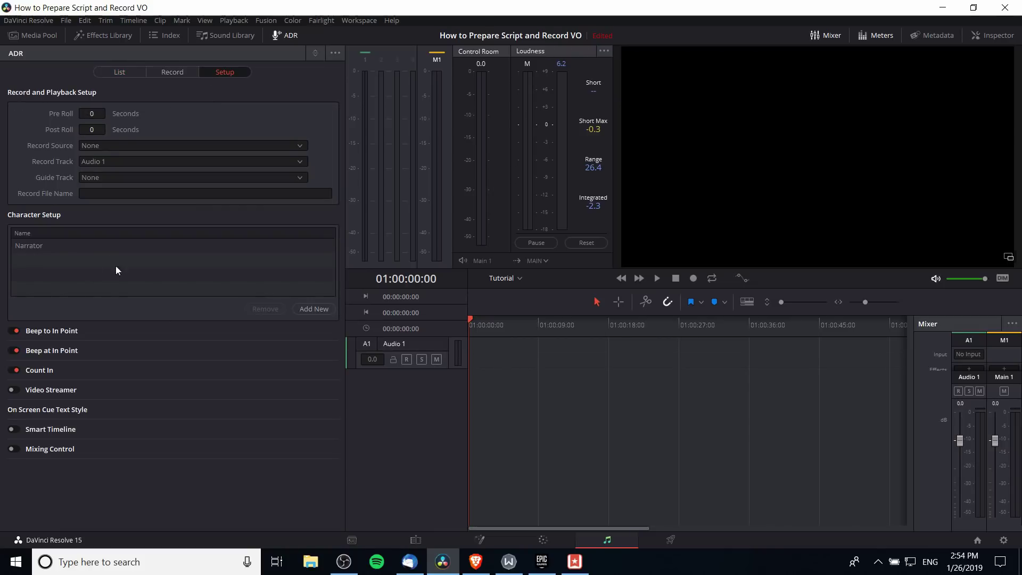
click(128, 73)
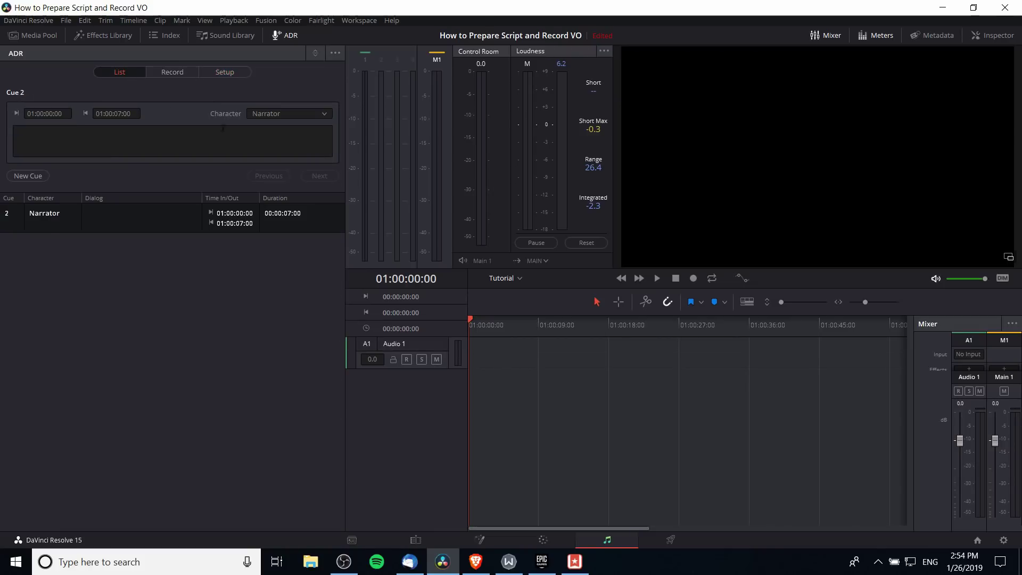
click(133, 141)
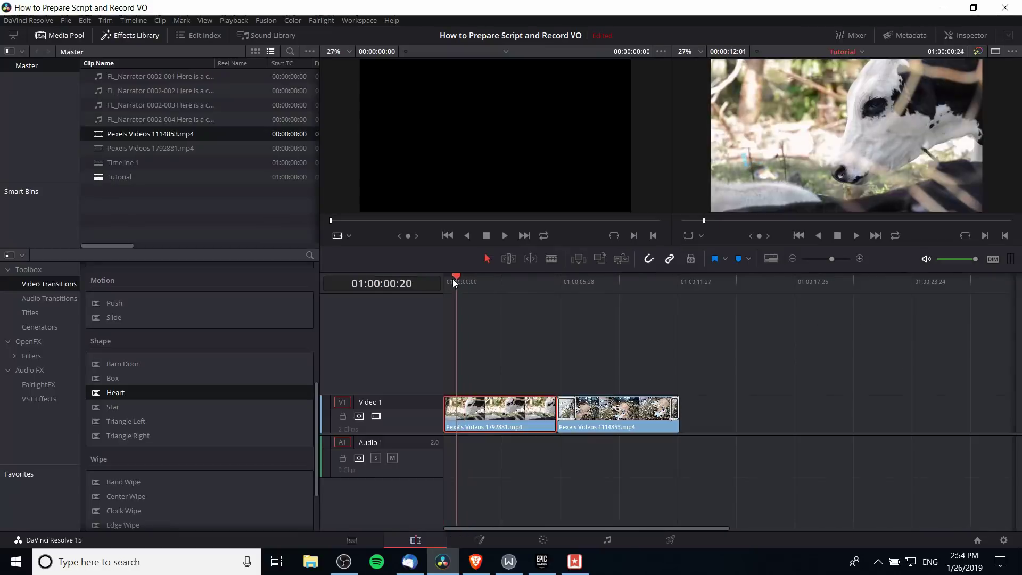
Give cue 2 the line 'Here is a cow. The most majestic of beasts.' and Out time 01:00:05:00
mouse_move(452, 279)
mouse_down()
mouse_move(607, 284)
mouse_move(455, 284)
mouse_up()
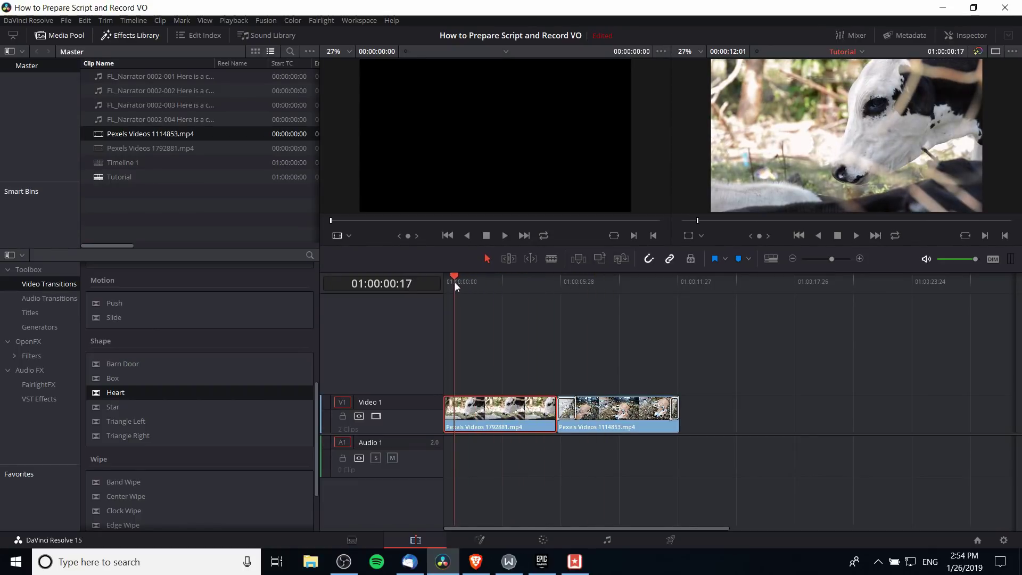
click(607, 539)
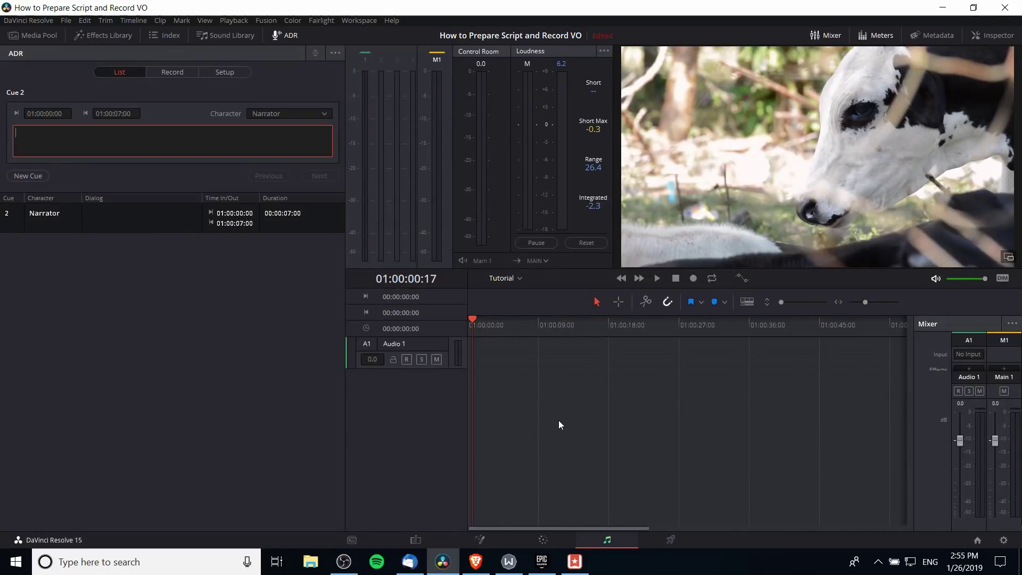
text(Here is a cow )
text(. The most mag)
text(es)
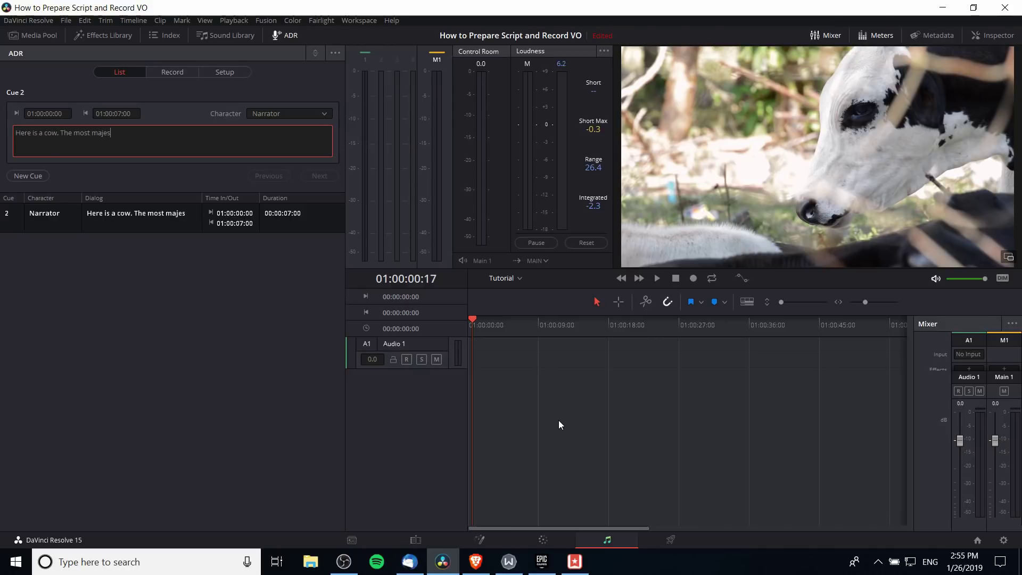
text(tic of beasts.)
click(117, 113)
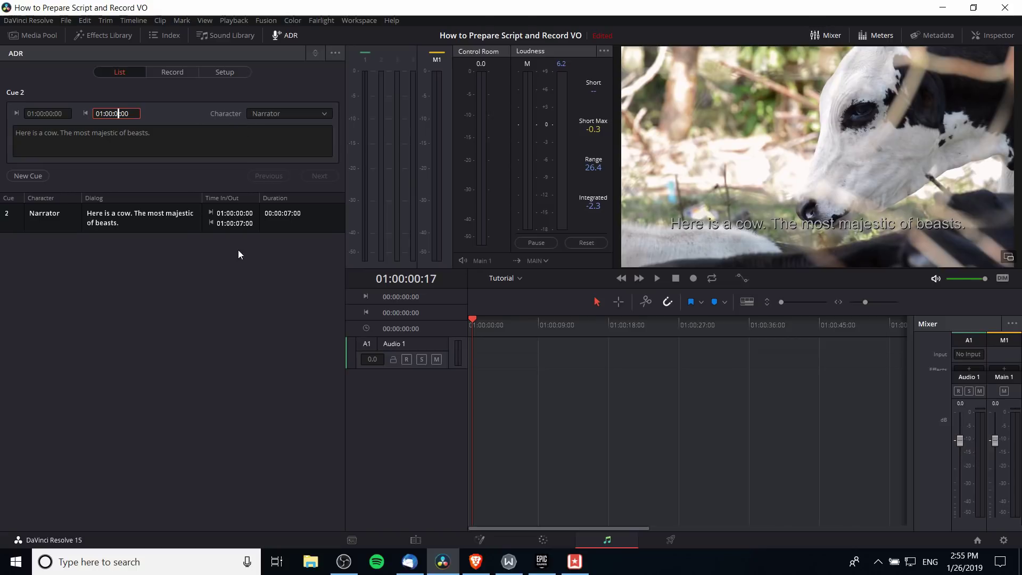
text(5)
key(Return)
On the Edit page, move the playhead to 01:00:05:24
key(shift+4)
drag(532, 281, 563, 282)
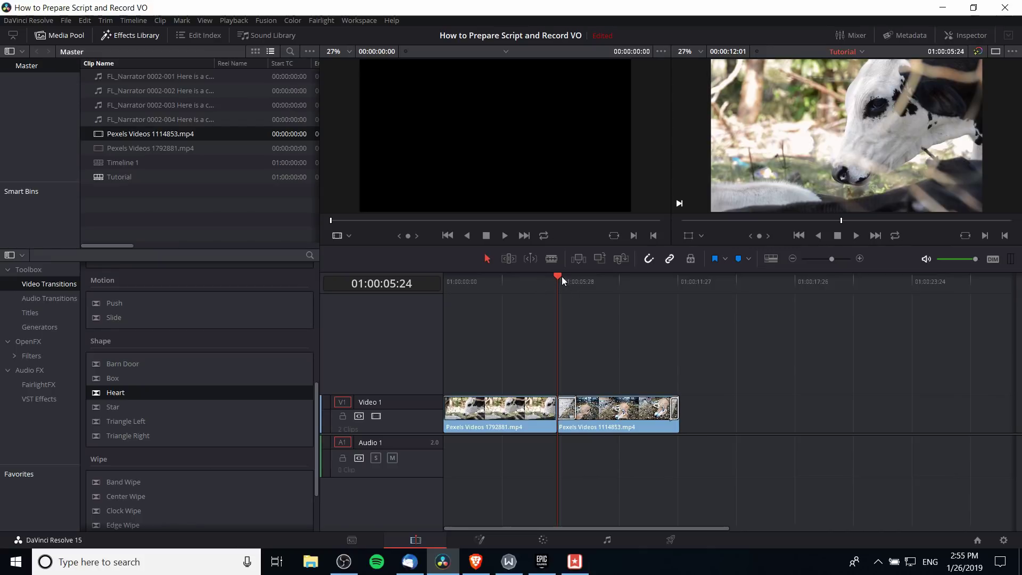
mouse_move(560, 279)
mouse_down()
mouse_move(575, 279)
mouse_move(559, 281)
mouse_up()
Create Narrator cue 4 at 01:00:05:24 and start typing 'Now the cow takes a rest…'
click(607, 539)
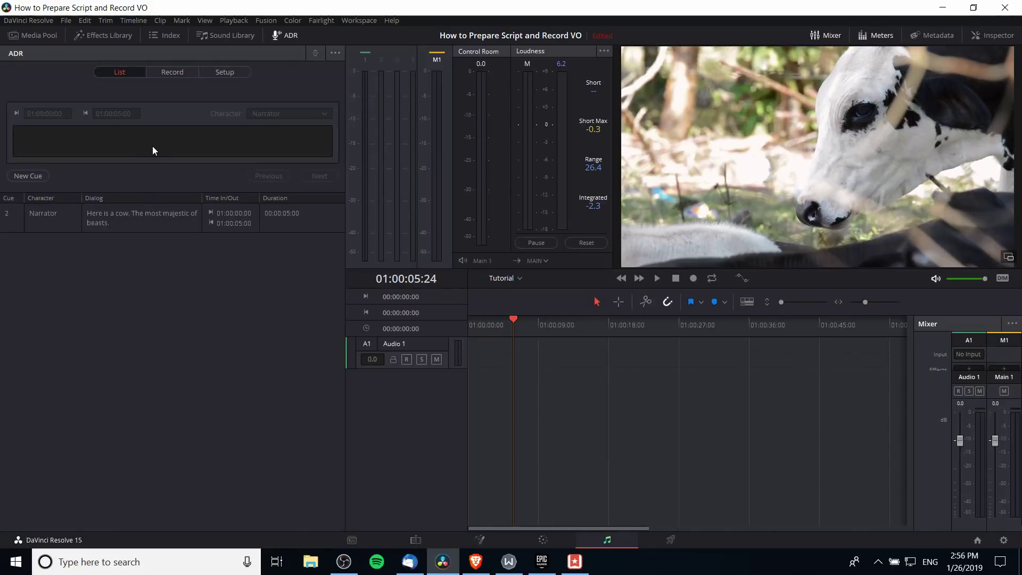
click(28, 175)
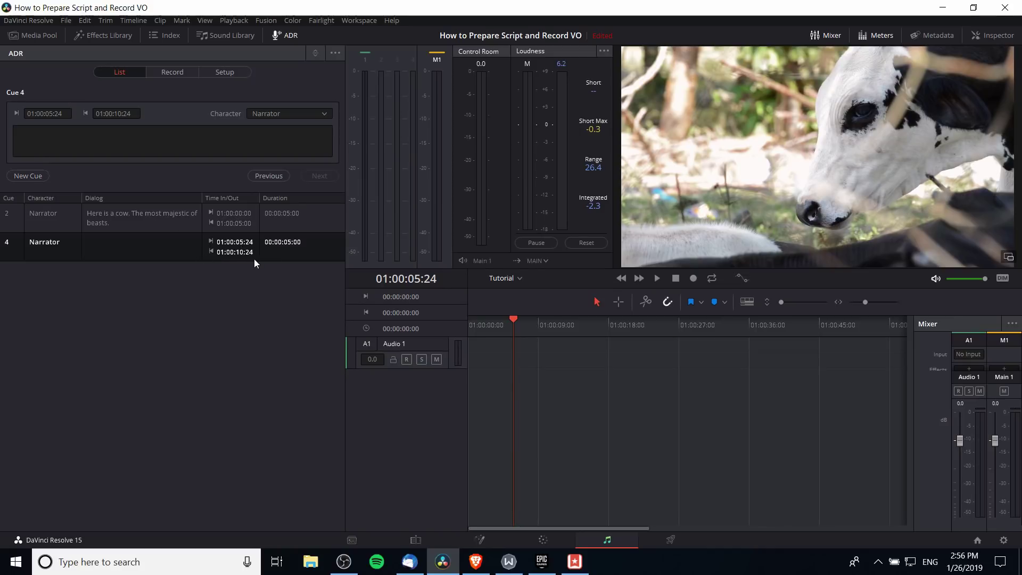
click(192, 234)
text(N)
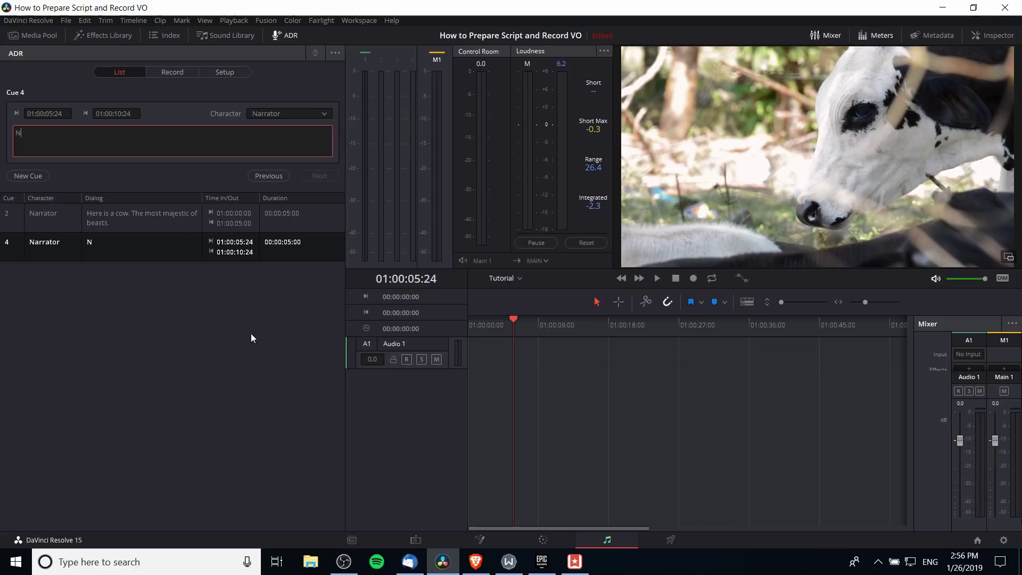
text(o)
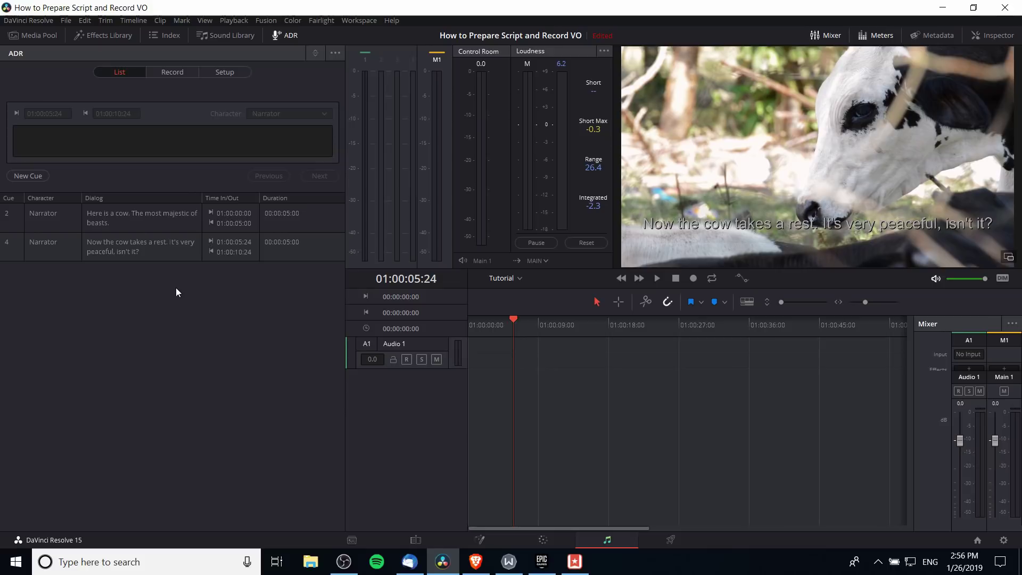
Select cue 2, then go to the Edit page with the playhead at 01:00:00:24
click(155, 220)
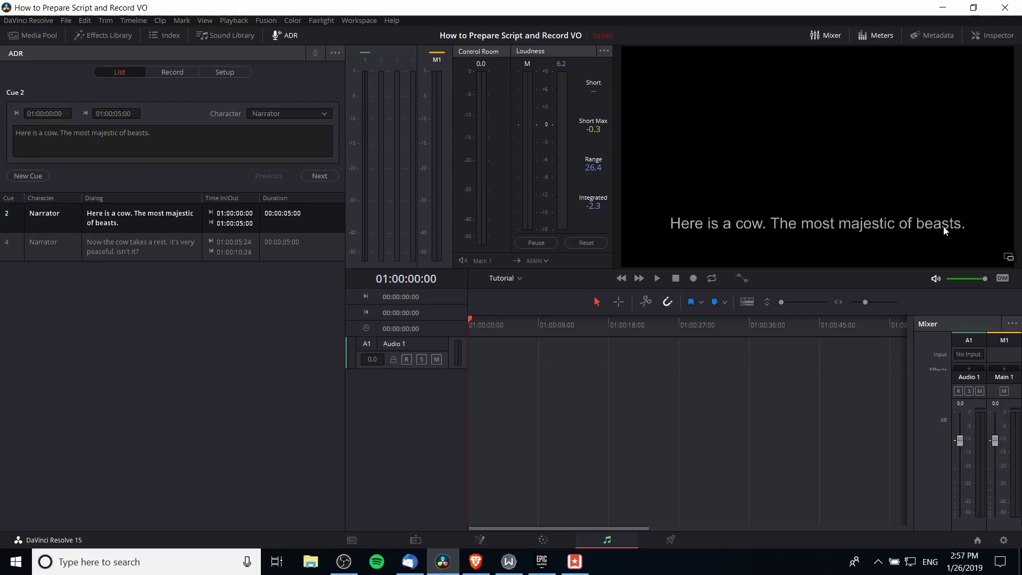
click(415, 540)
mouse_move(455, 280)
mouse_down()
mouse_move(468, 280)
mouse_move(459, 283)
mouse_up()
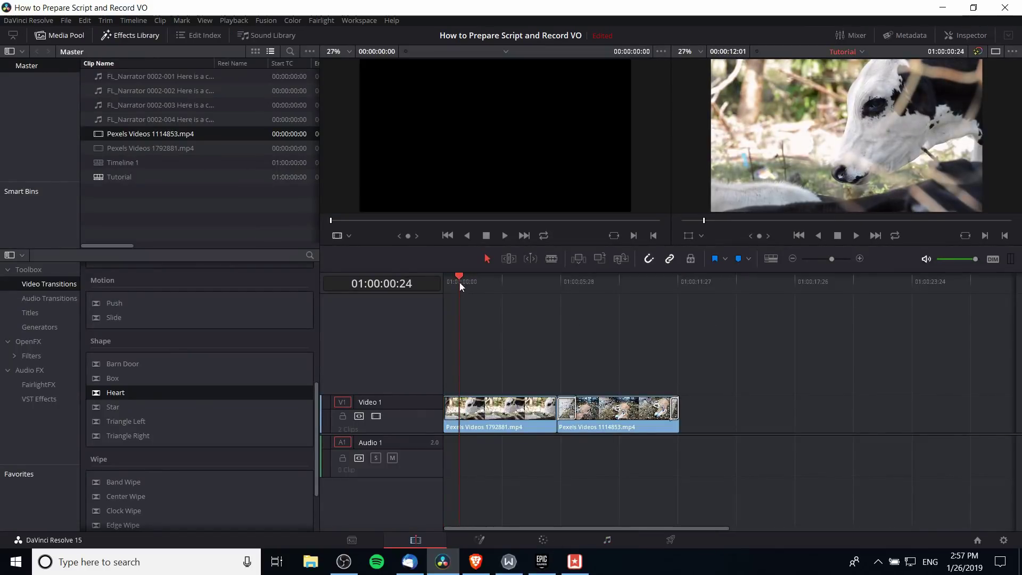
Back on the Fairlight page, open the input patching for track A1 in the Mixer
click(601, 542)
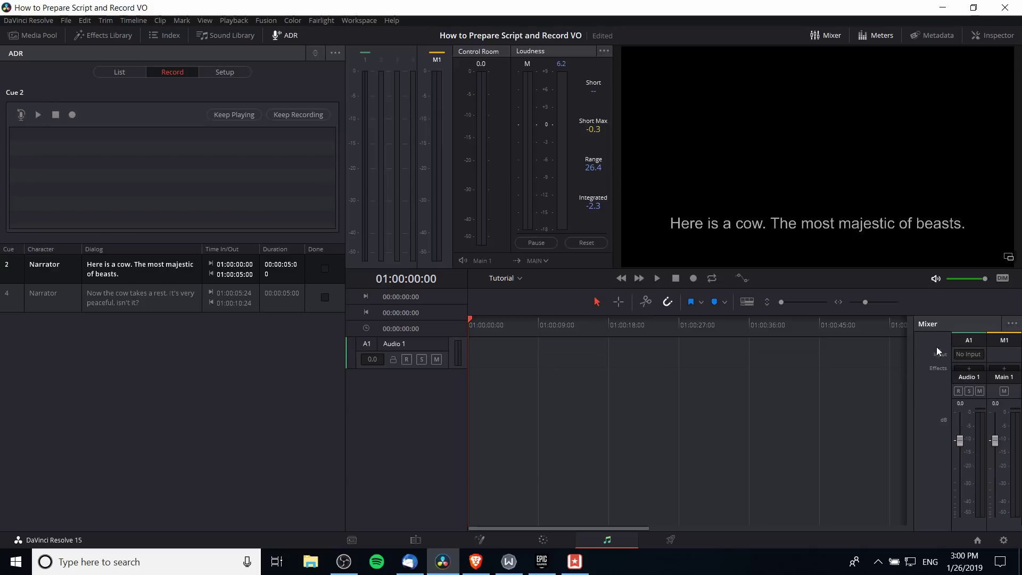
click(832, 35)
click(833, 40)
click(960, 355)
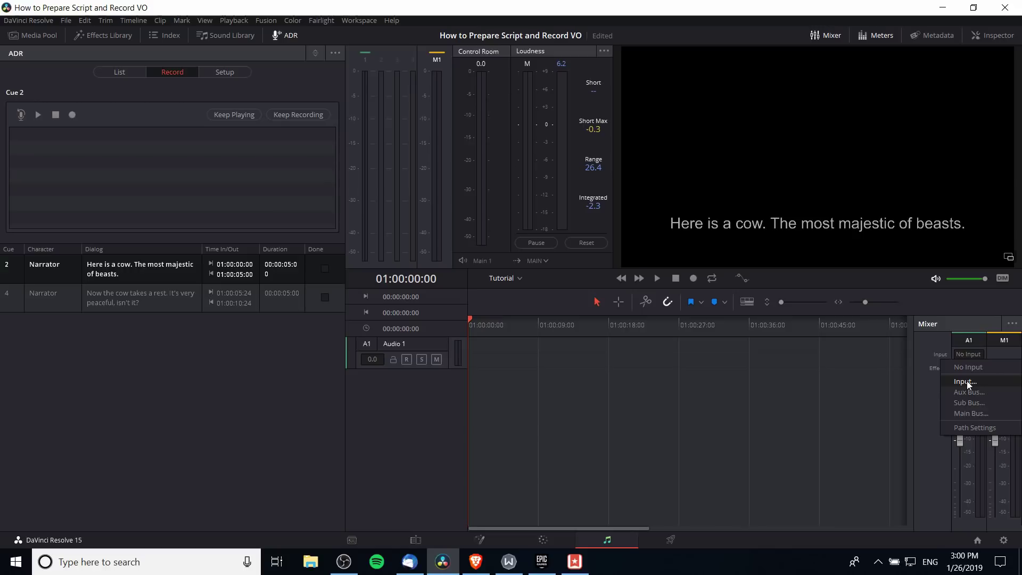
click(967, 381)
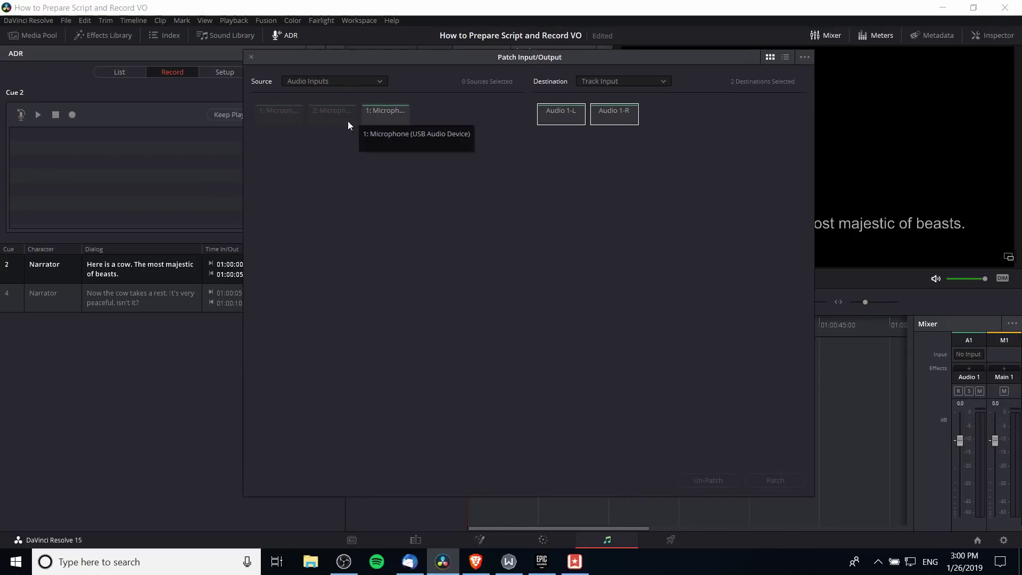
Patch the USB microphone input to Audio 1-L and Audio 1-R
click(376, 121)
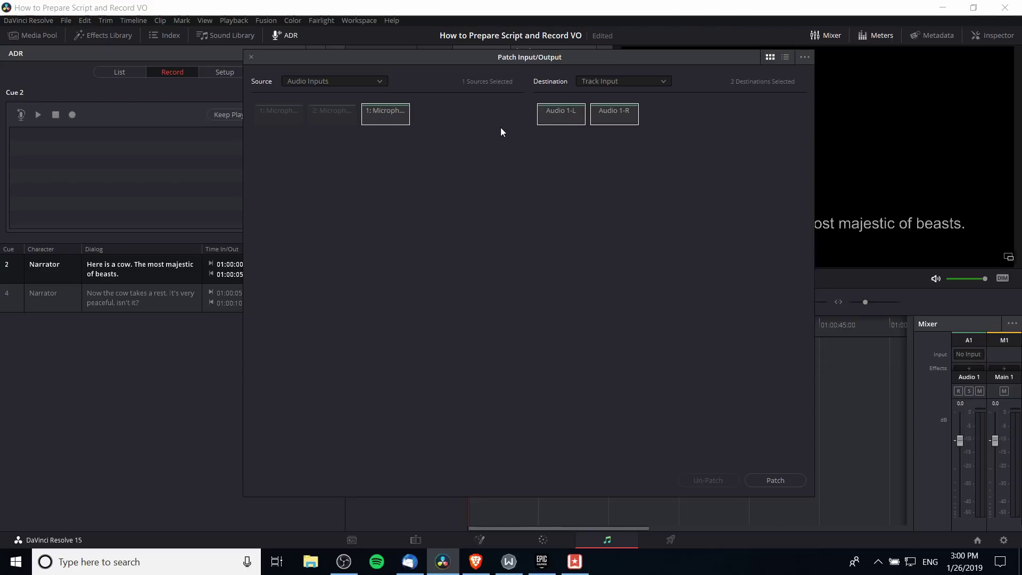
click(574, 114)
click(605, 113)
click(558, 117)
click(602, 116)
click(770, 480)
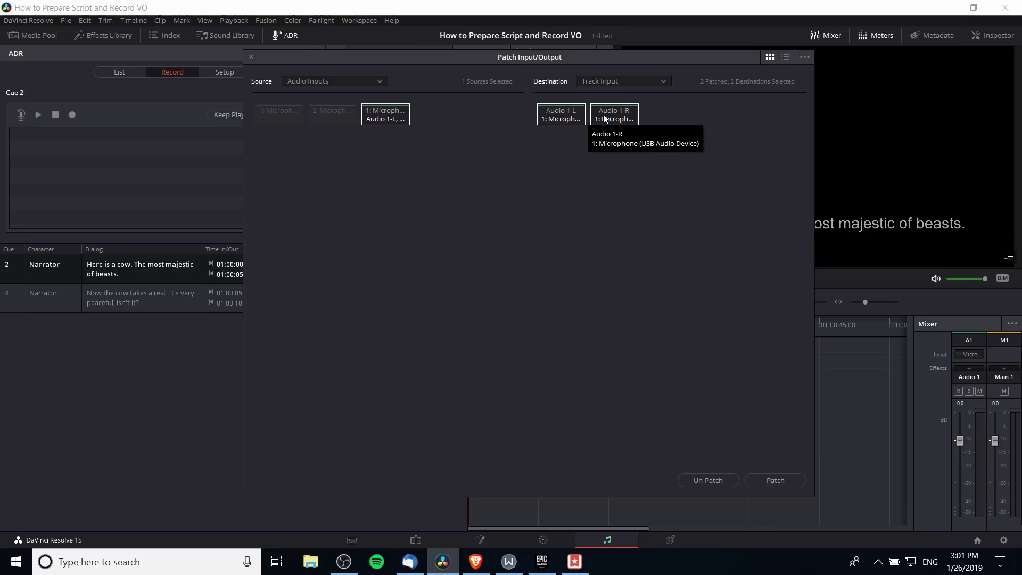
click(251, 57)
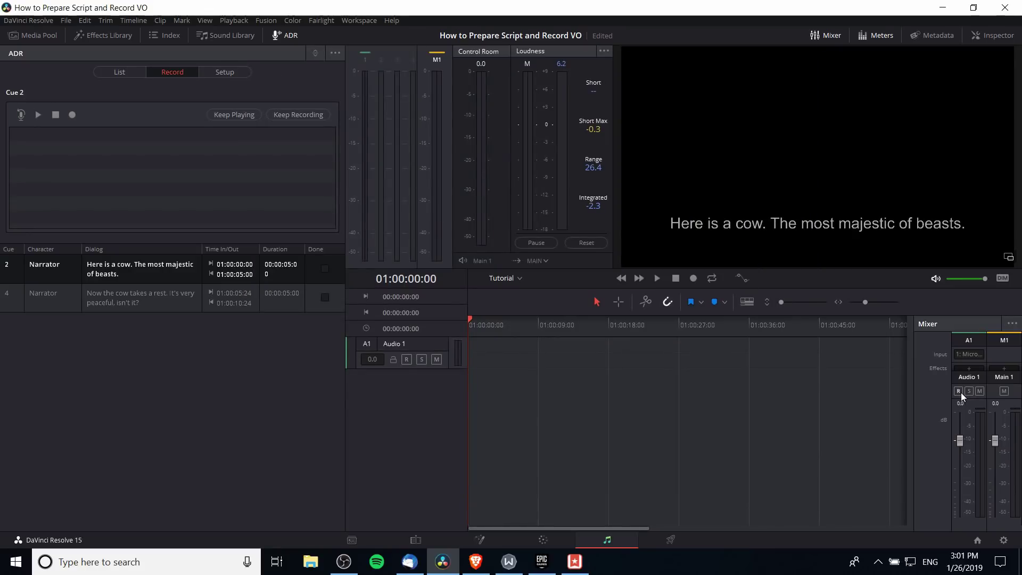
Record-arm the Audio 1 track in the Mixer
click(959, 391)
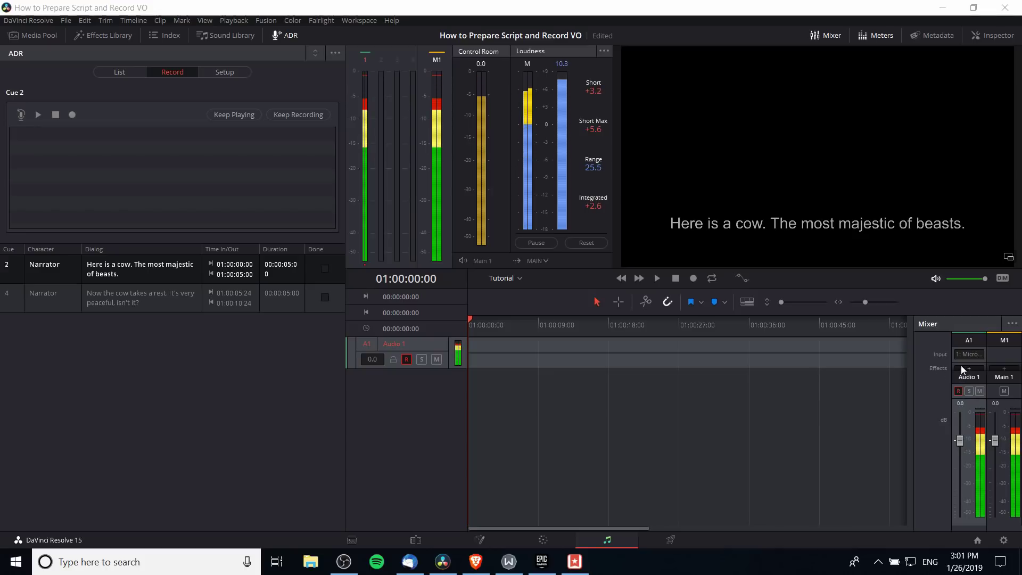
Add FairlightFX Noise Reduction to Audio 1, set to Auto Speech Mode
click(961, 366)
mouse_move(967, 378)
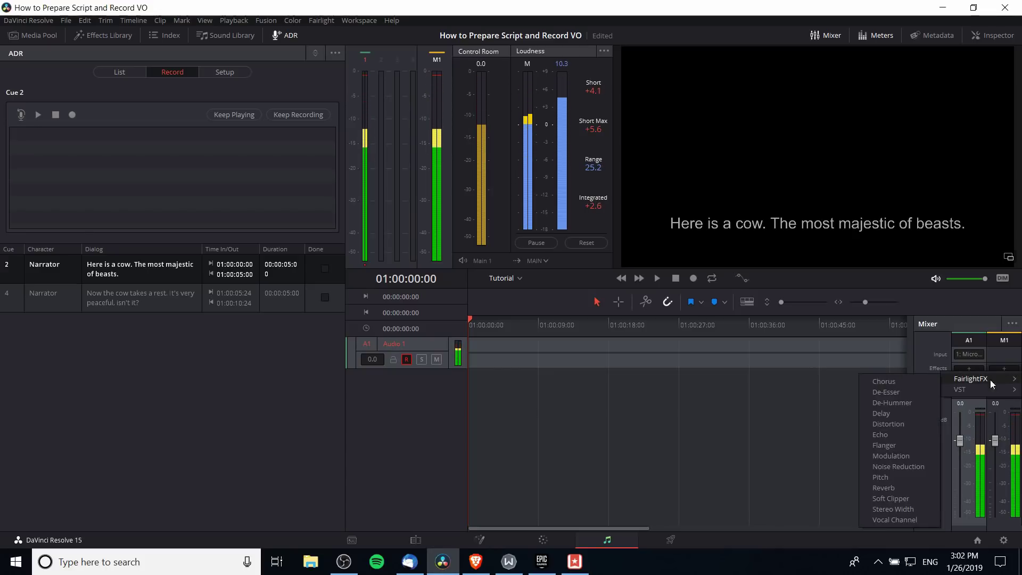
click(900, 466)
drag(529, 152, 690, 66)
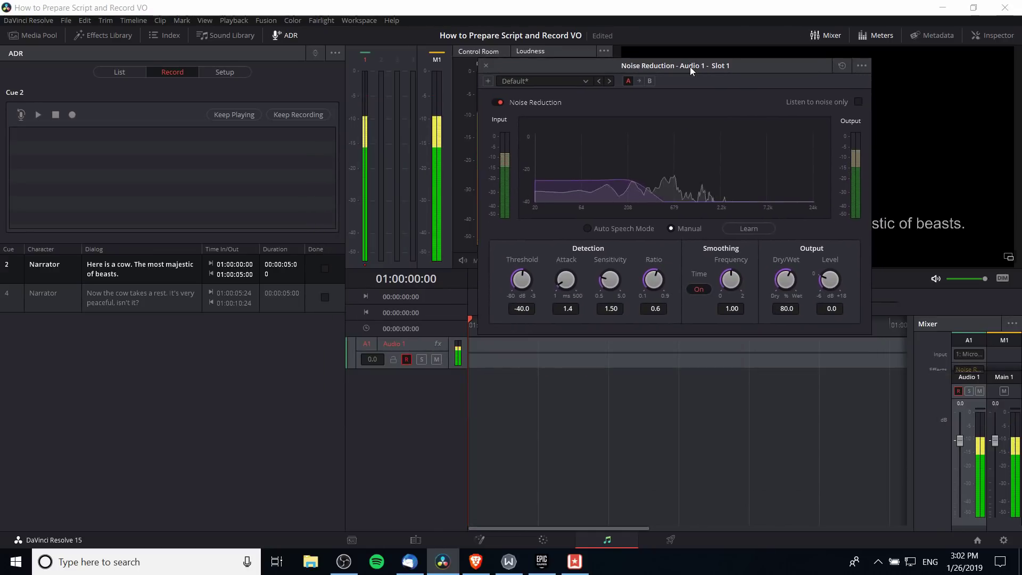
click(599, 231)
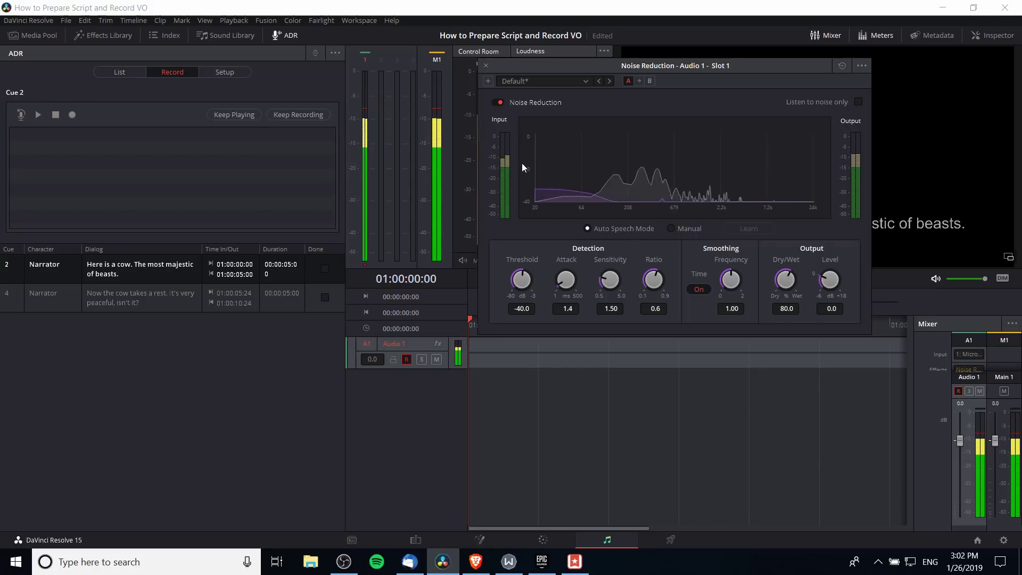
click(485, 66)
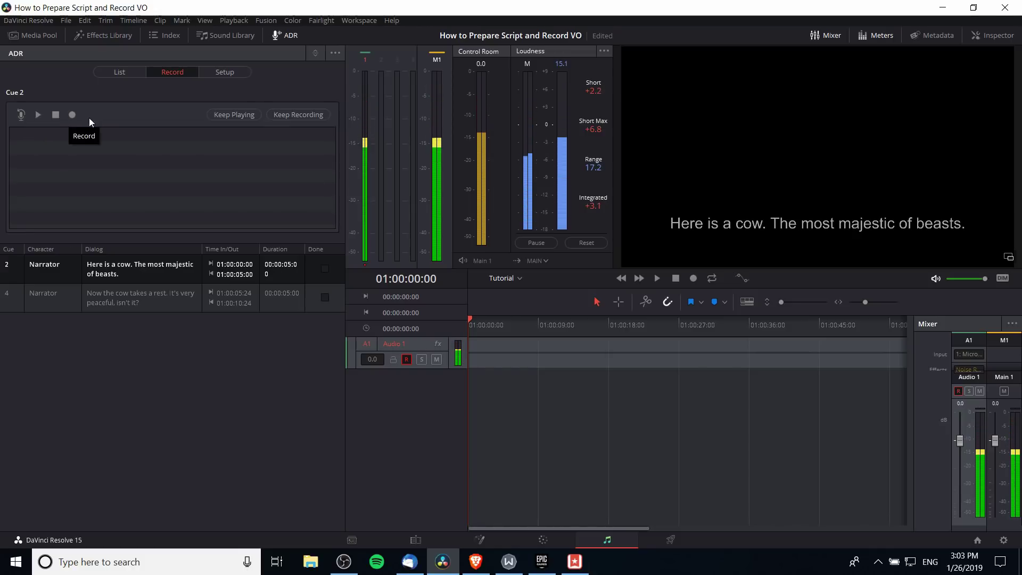
click(165, 299)
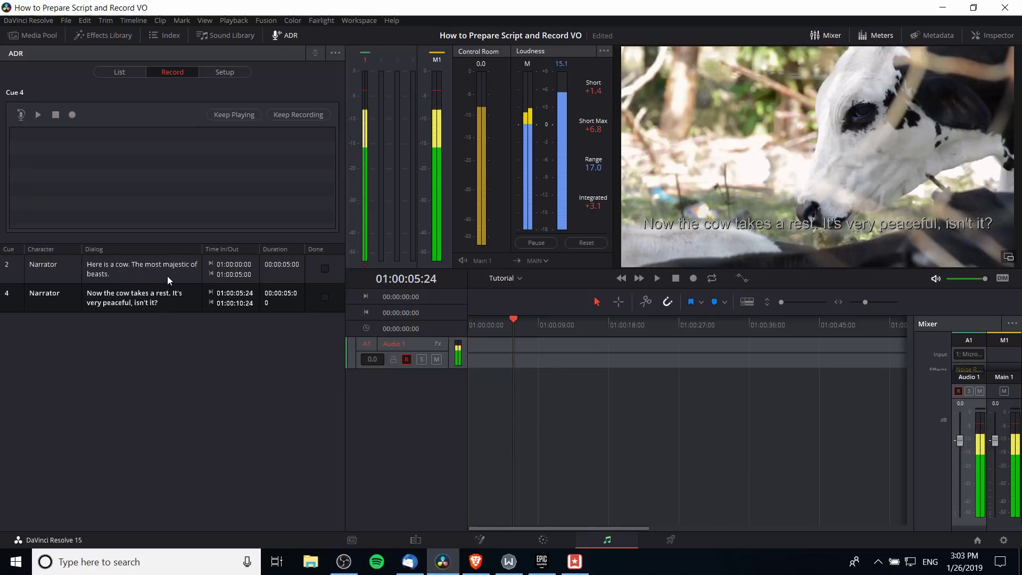
click(168, 275)
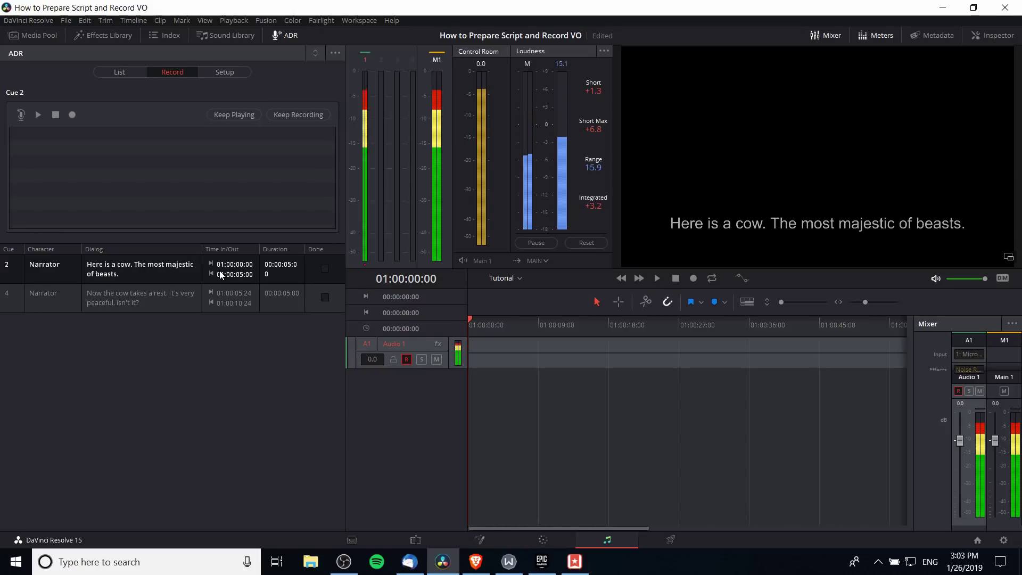
Record a Narrator Take 1 for Cue 2, enlarge the Audio 1 track and rewind to the start
click(75, 115)
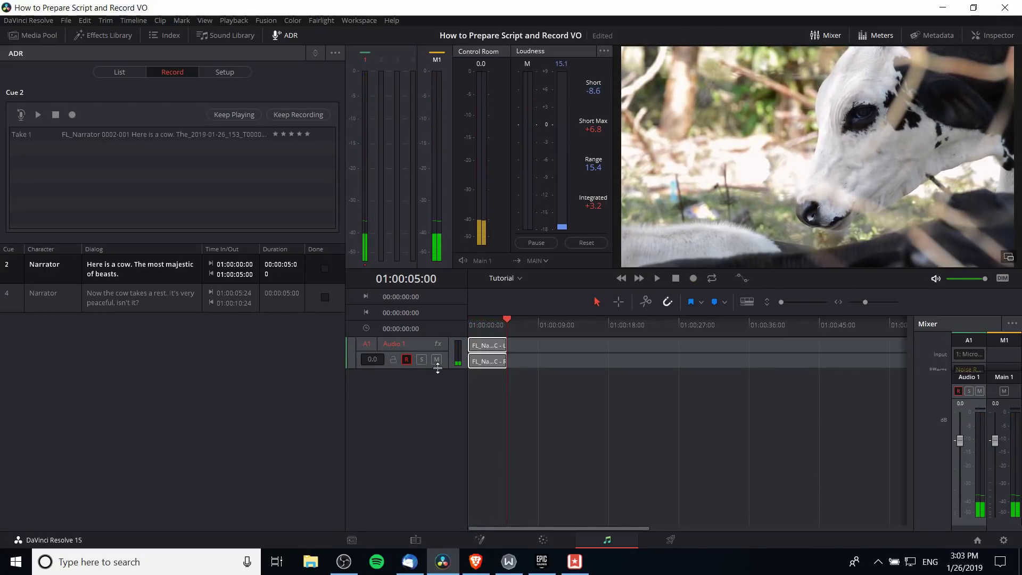
drag(436, 367, 436, 465)
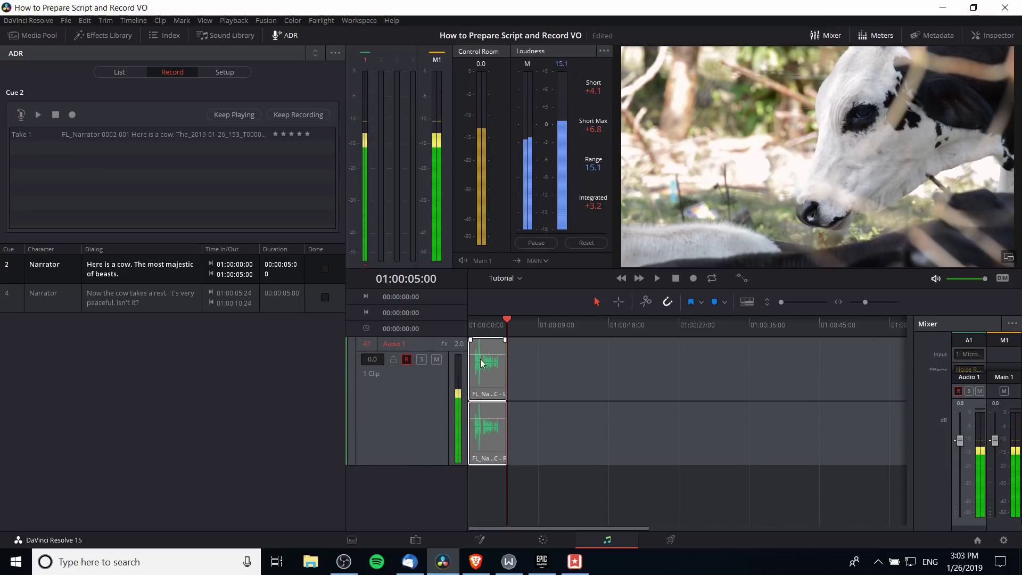
click(472, 323)
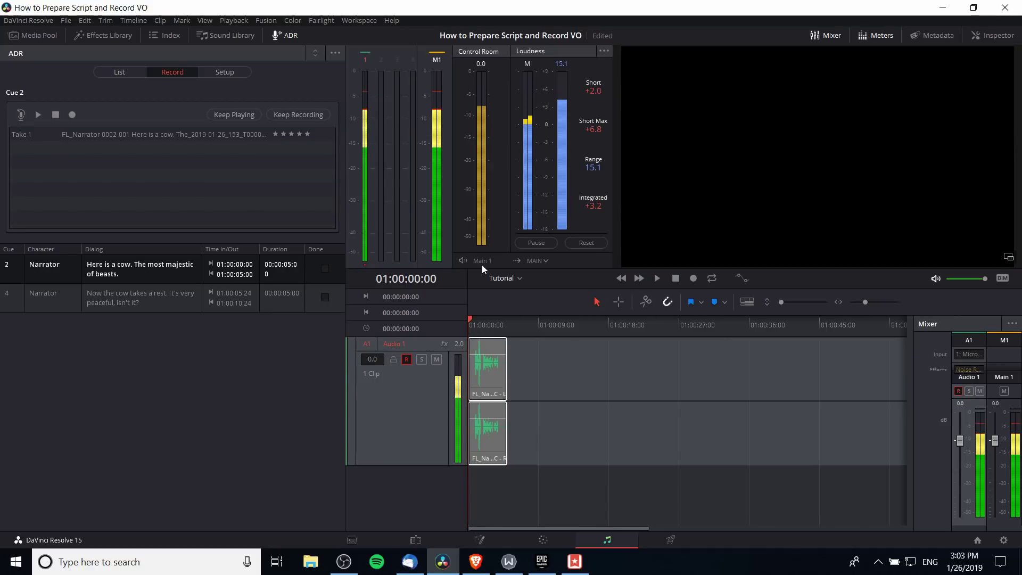
Play back the Cue 2 take, rate Take 1 five stars and tick Cue 2's Done box
click(37, 115)
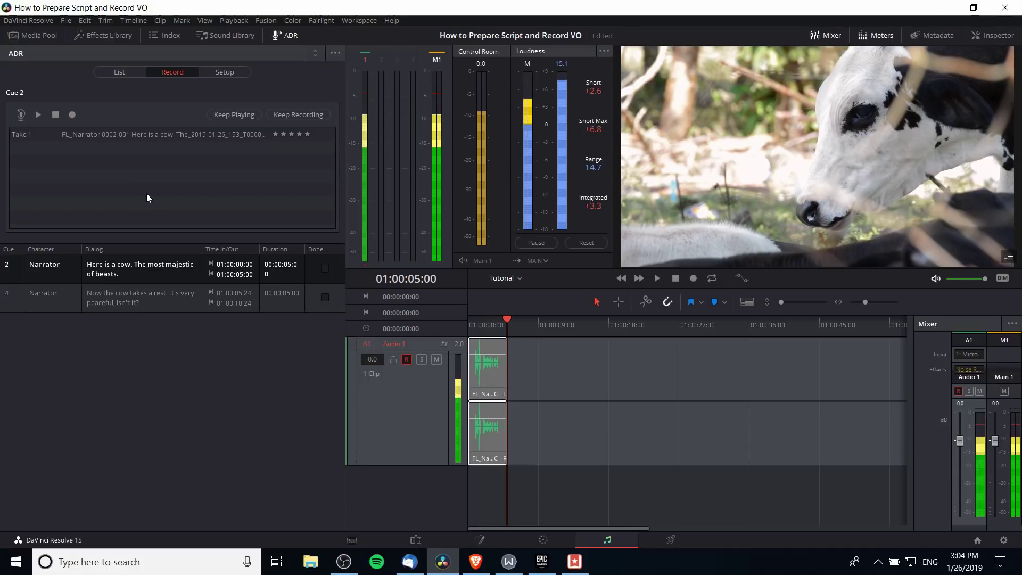
click(307, 133)
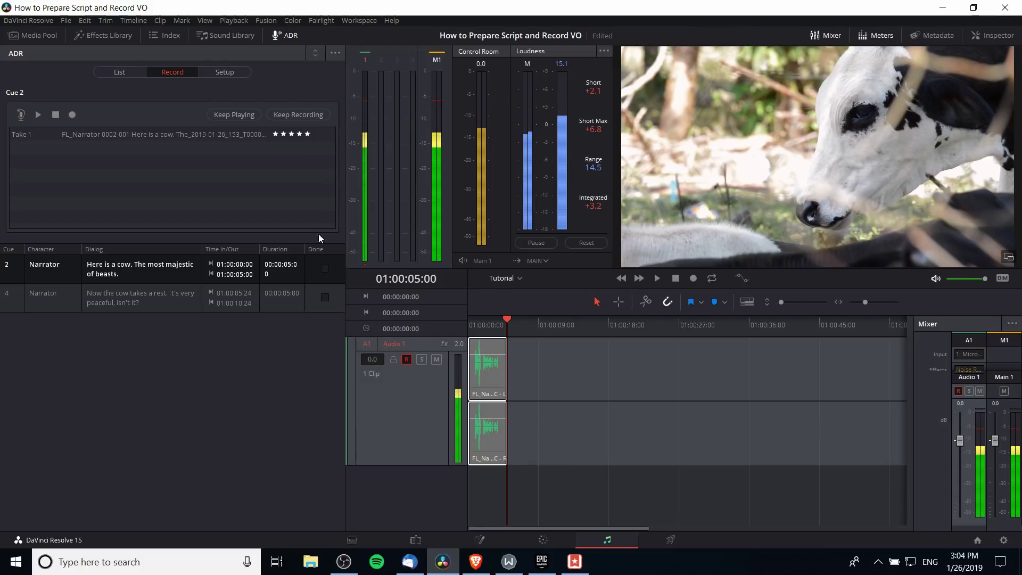
click(327, 270)
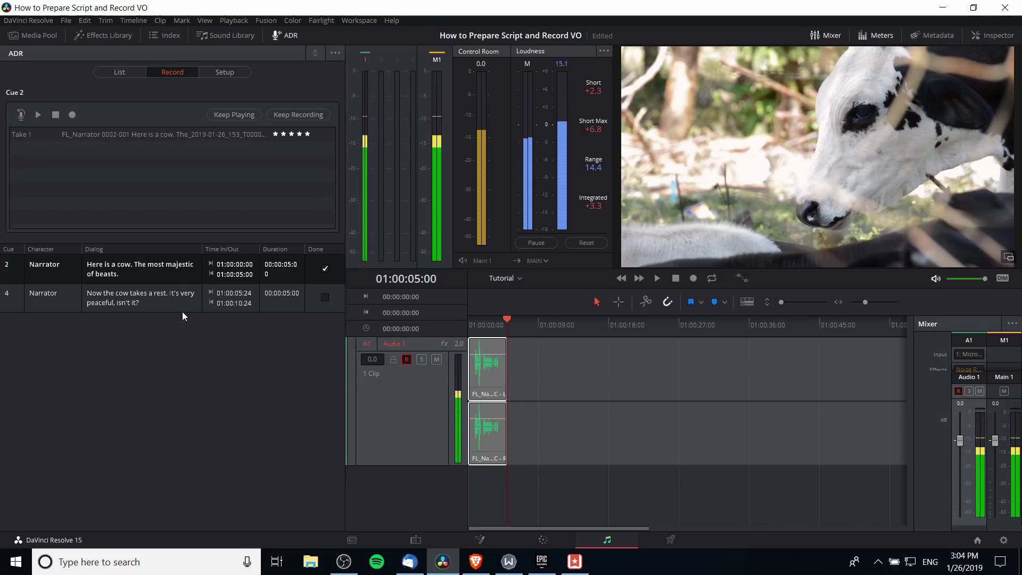
Select Cue 4, record a Narrator Take 1 and play it back
click(173, 300)
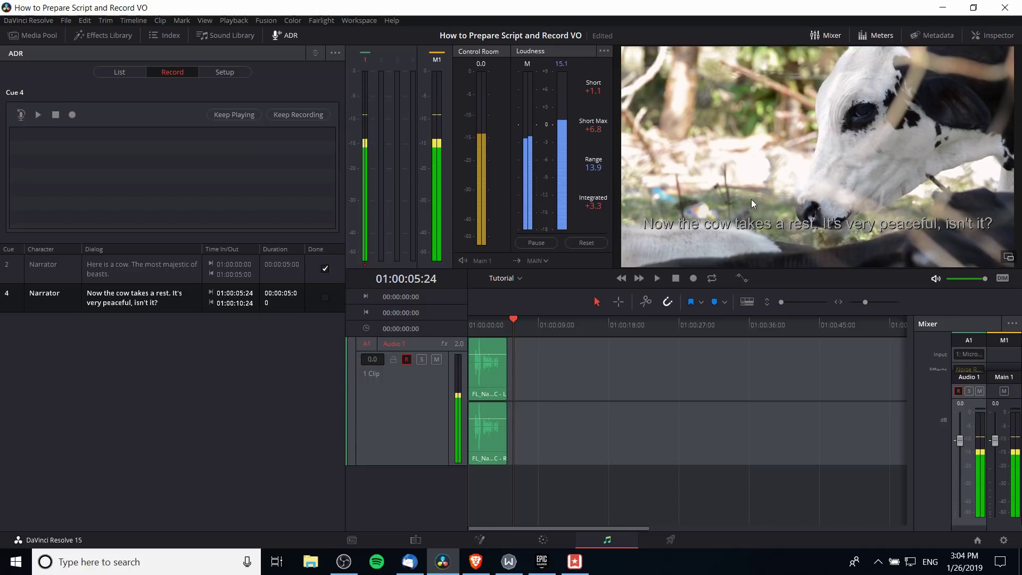
click(74, 114)
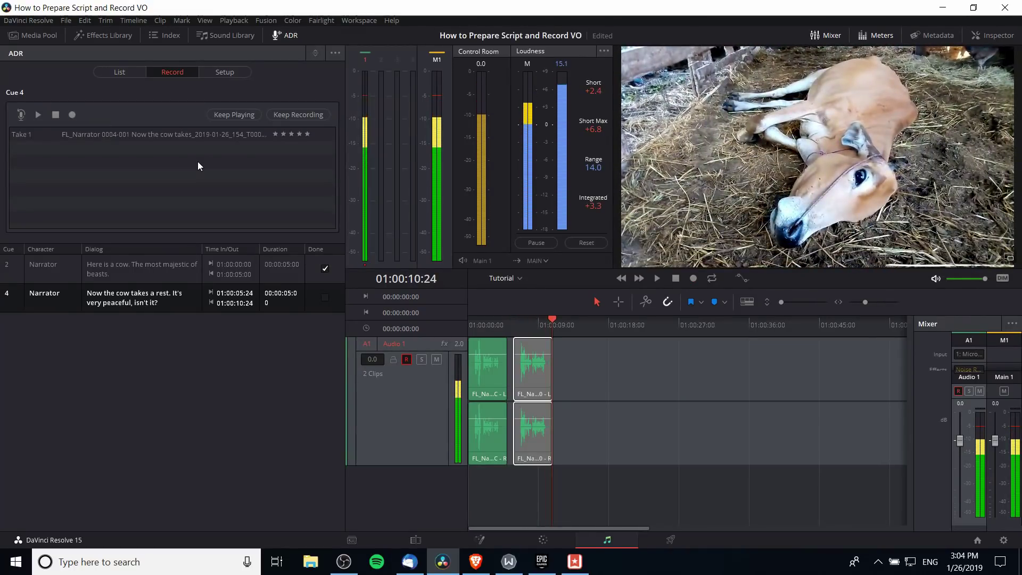
click(38, 116)
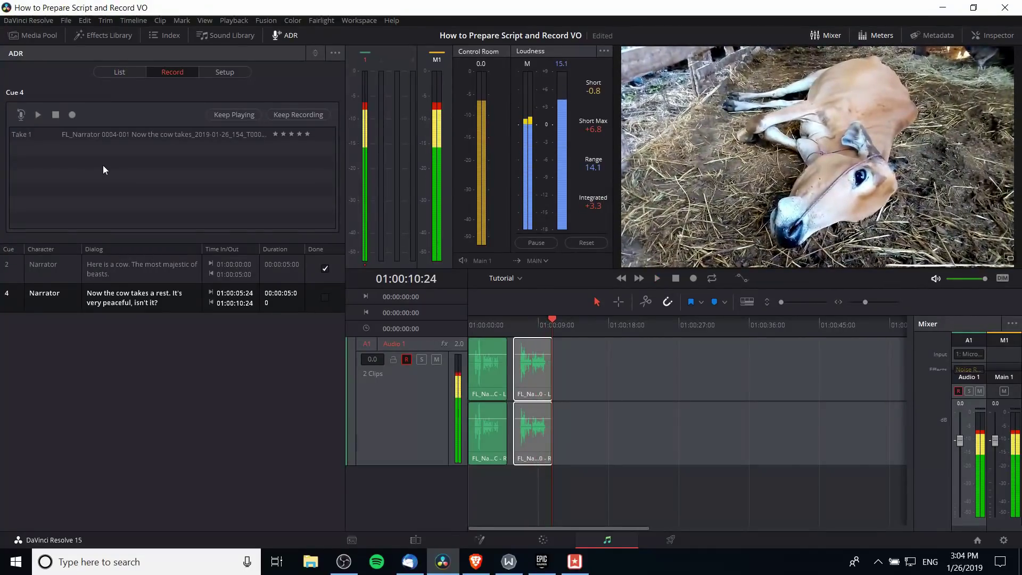
Rate Cue 4's Take 1 three stars, record Take 2 and give it one star
click(292, 133)
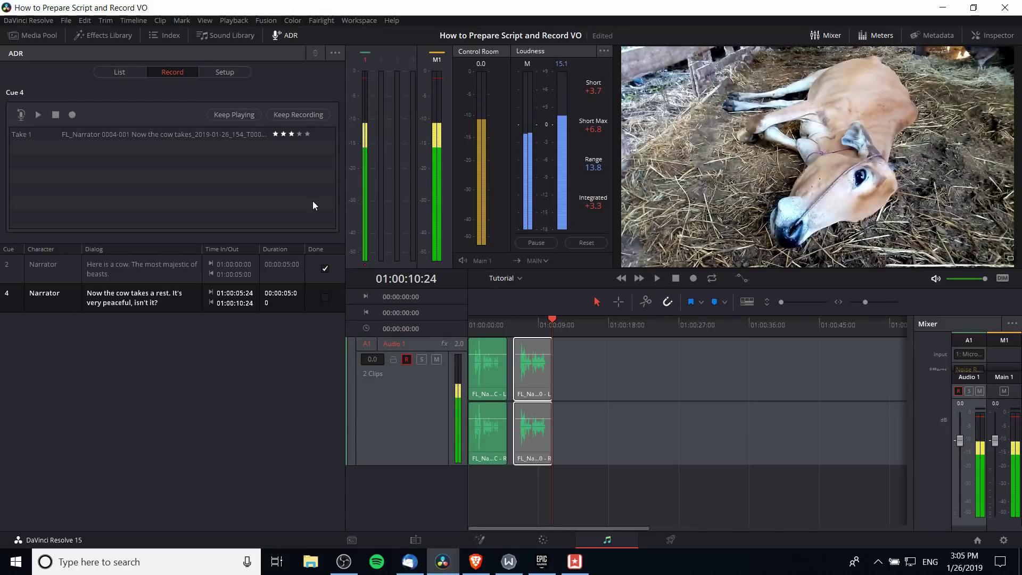
click(76, 119)
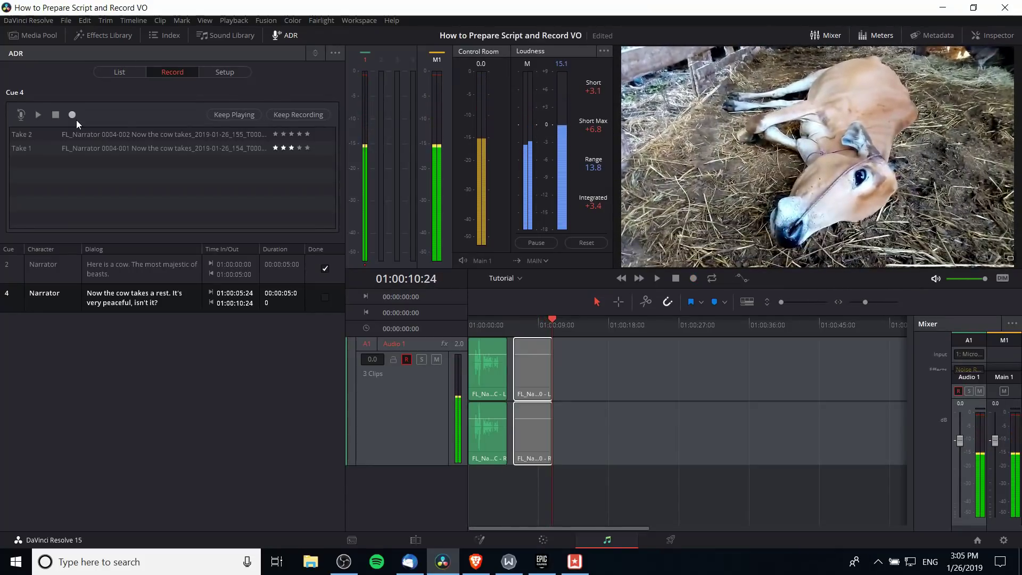
click(275, 134)
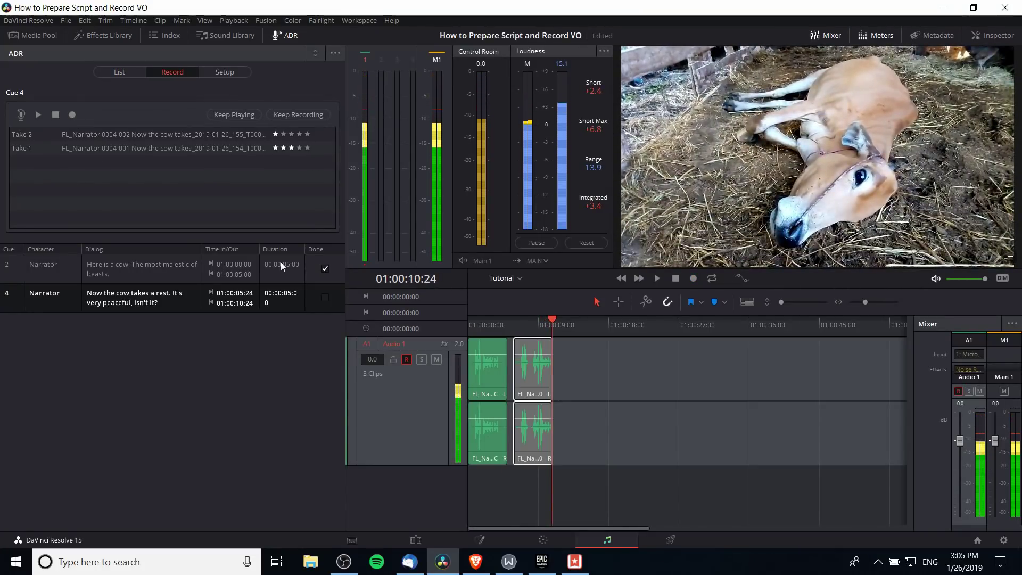
Record Take 3 for Cue 4, rate it five stars, select it, and tick Cue 4's Done box
click(73, 113)
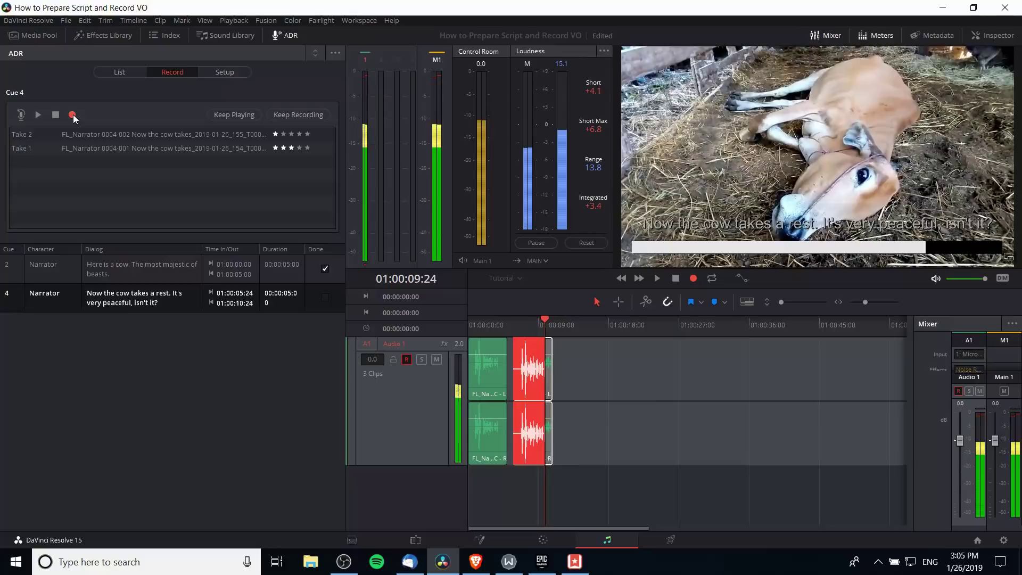
click(307, 135)
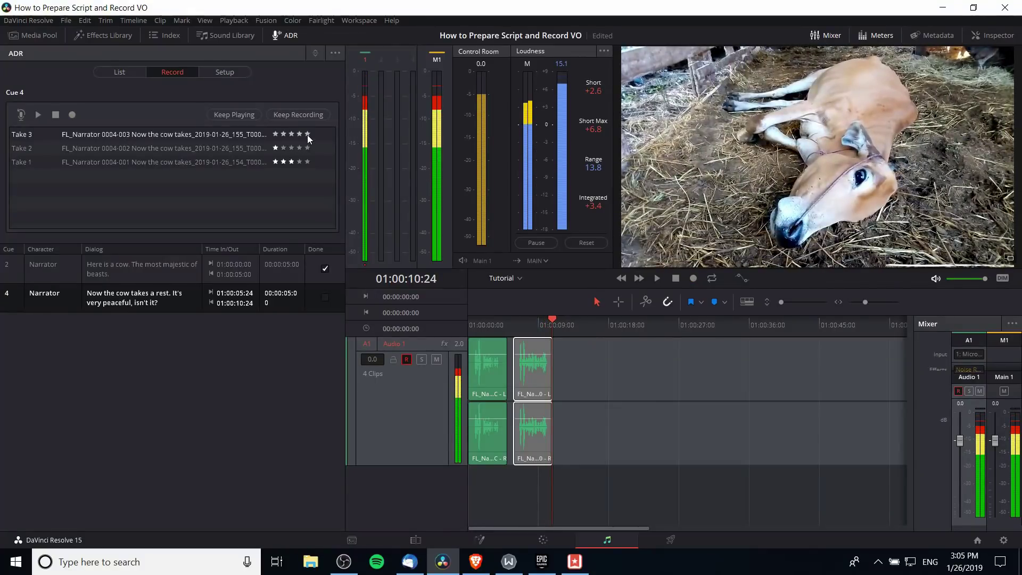
click(226, 135)
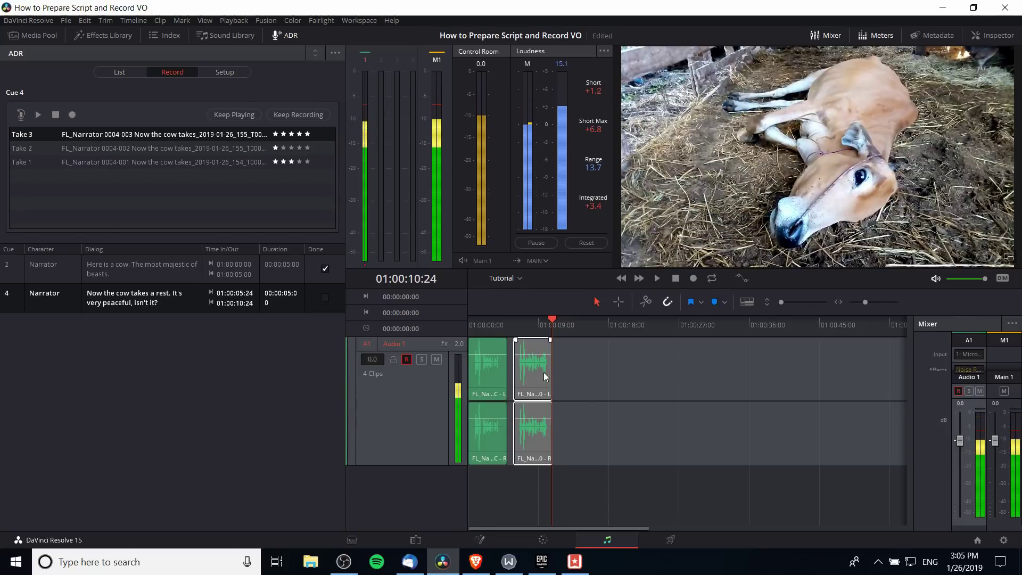
click(325, 297)
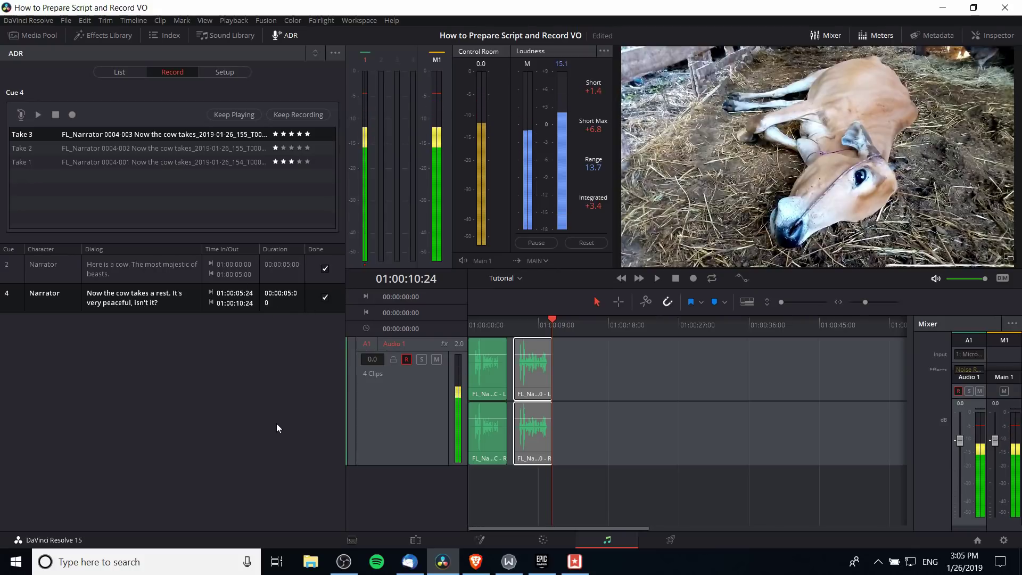